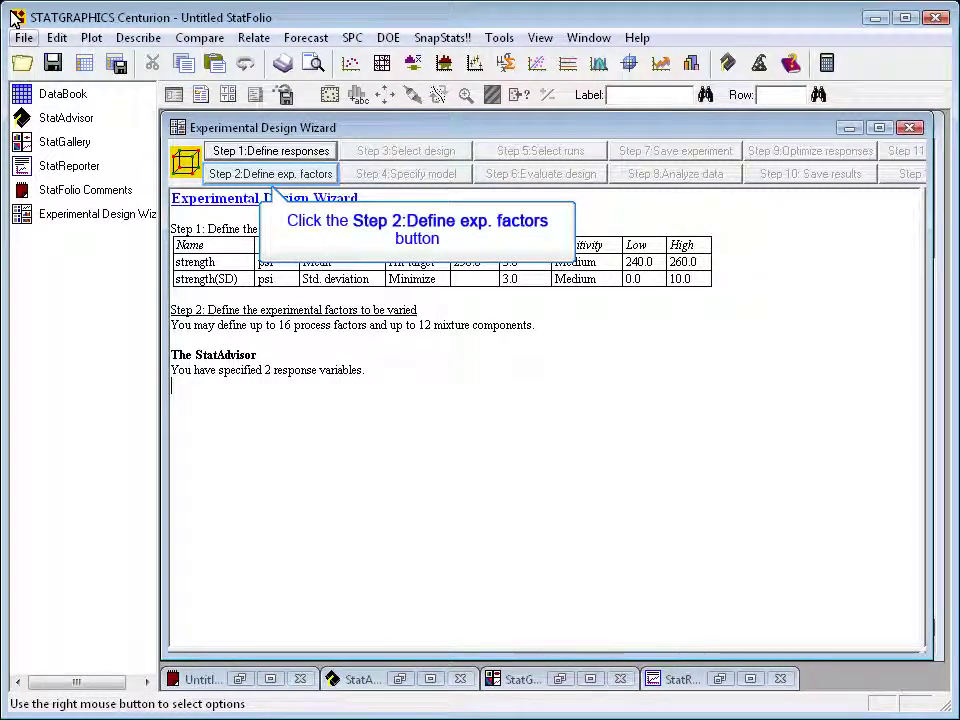
# - Go to the factor-definition step and raise the controllable process factors to 4, adding Factor_D
pyautogui.click(256, 174)
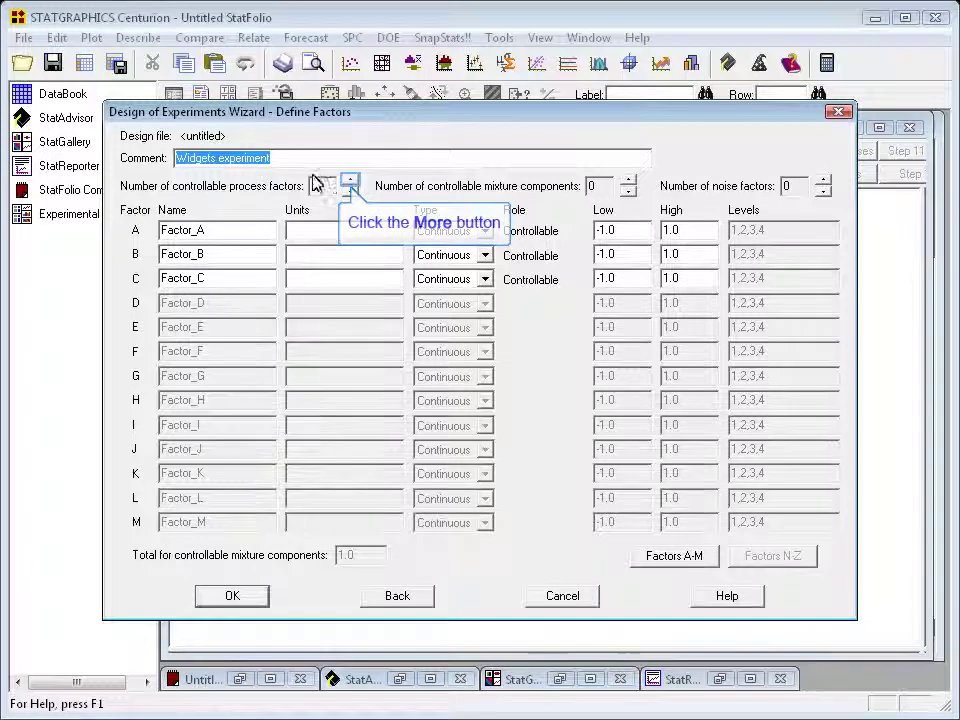
pyautogui.click(351, 181)
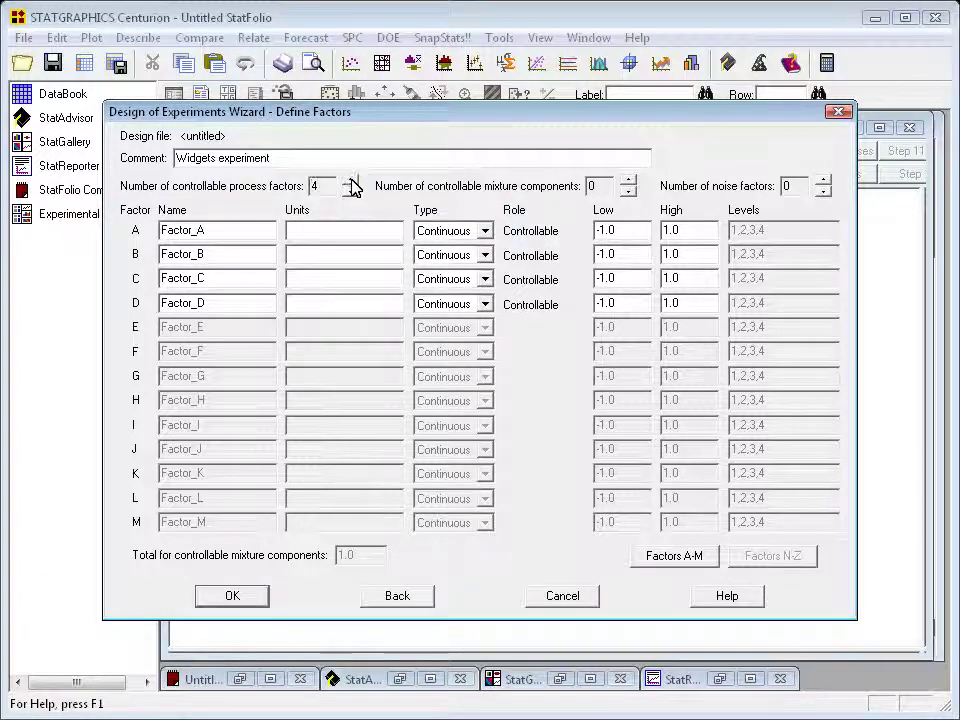
# - Define factor A as continuous 'temperature' in degrees C, with Low 140 and High 160
pyautogui.doubleClick(167, 232)
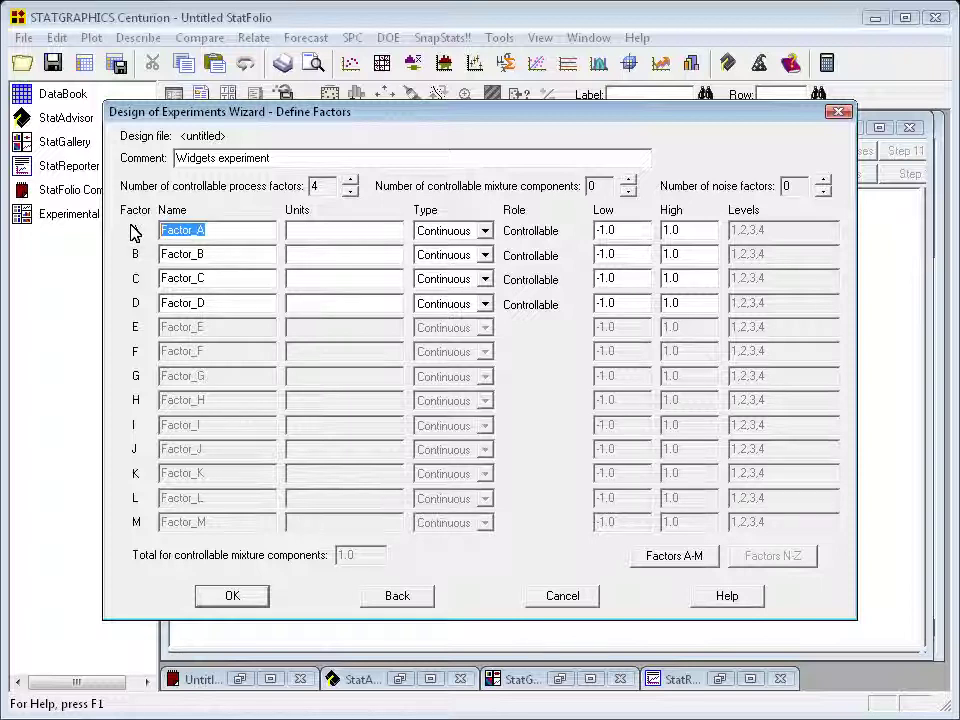
pyautogui.write('t')
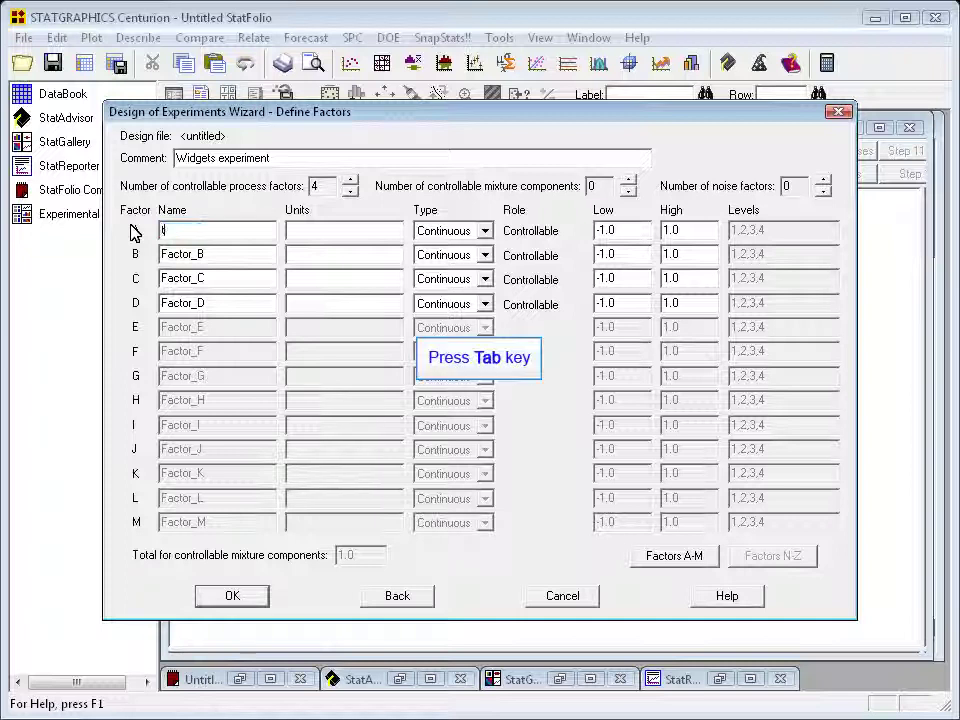
pyautogui.write('emperature')
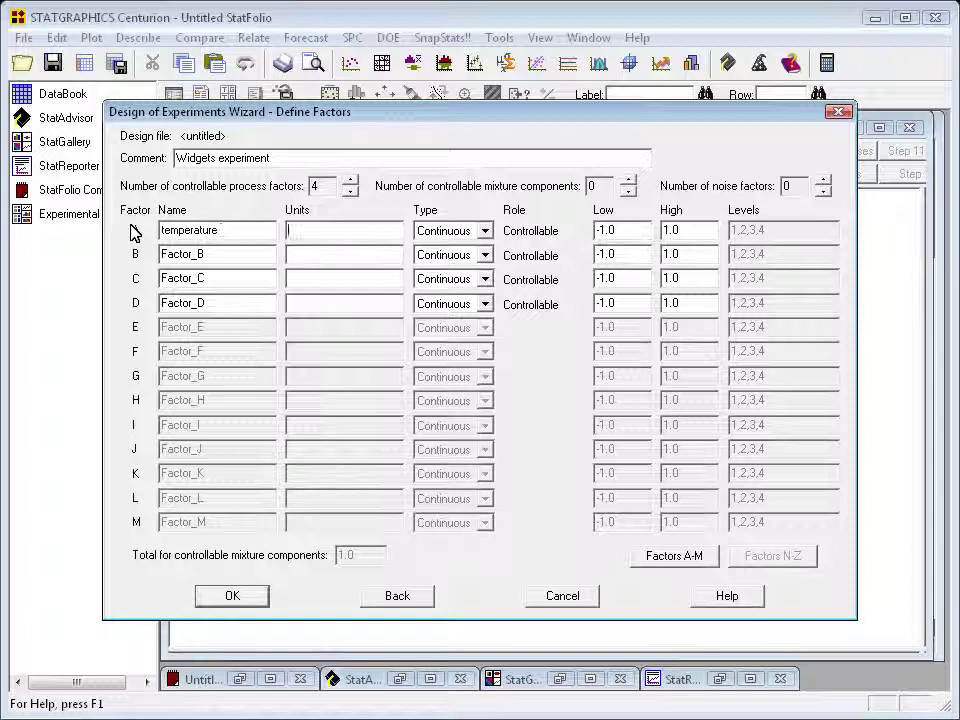
pyautogui.press('Tab')
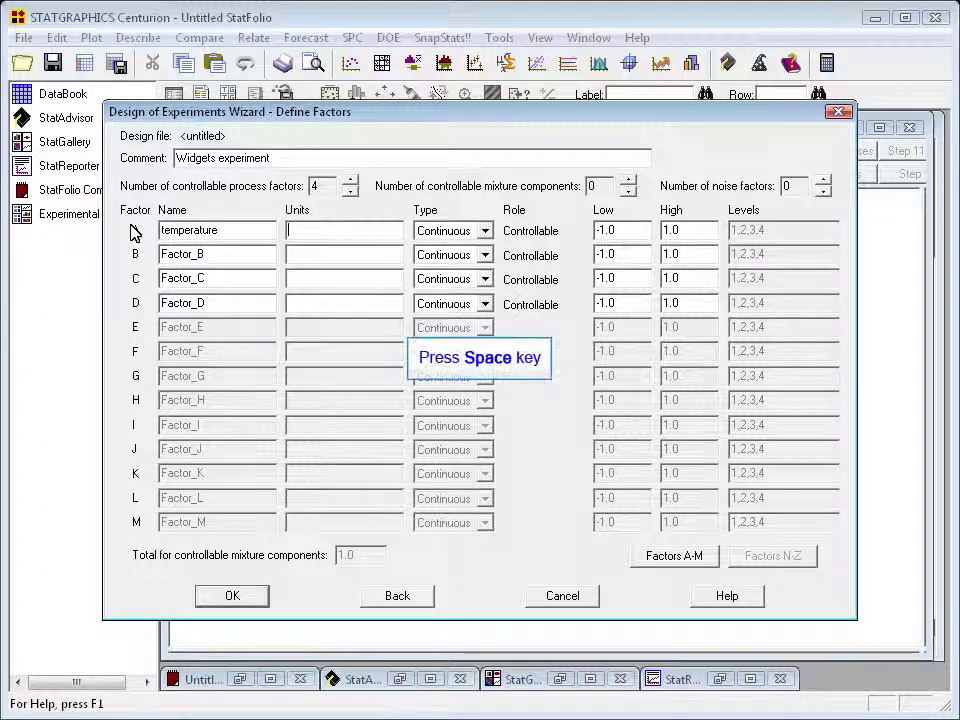
pyautogui.write('degr')
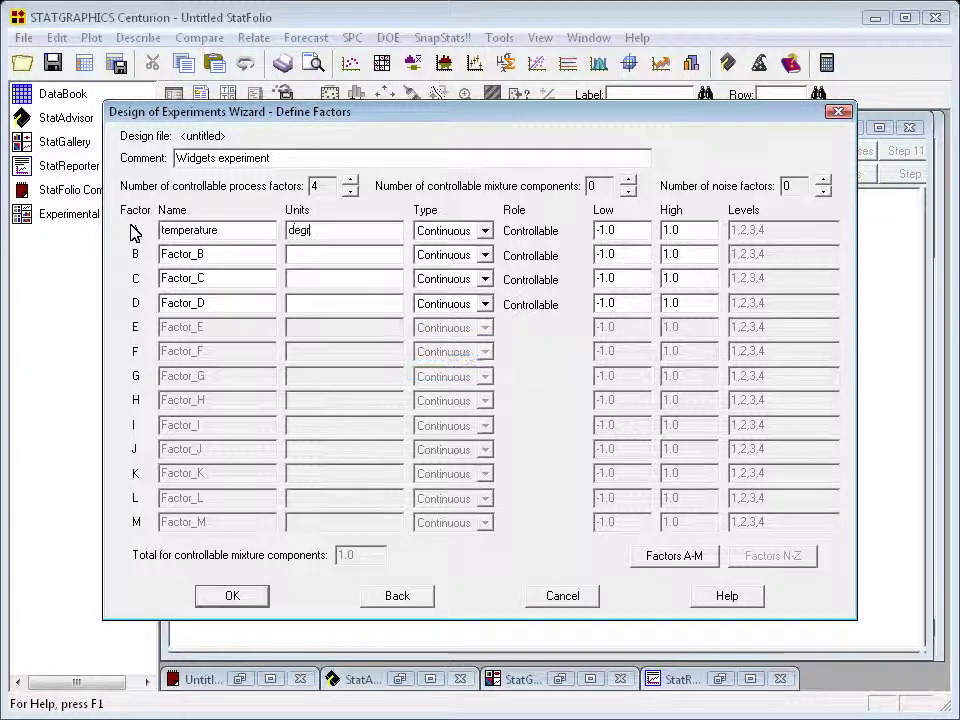
pyautogui.write('ees C')
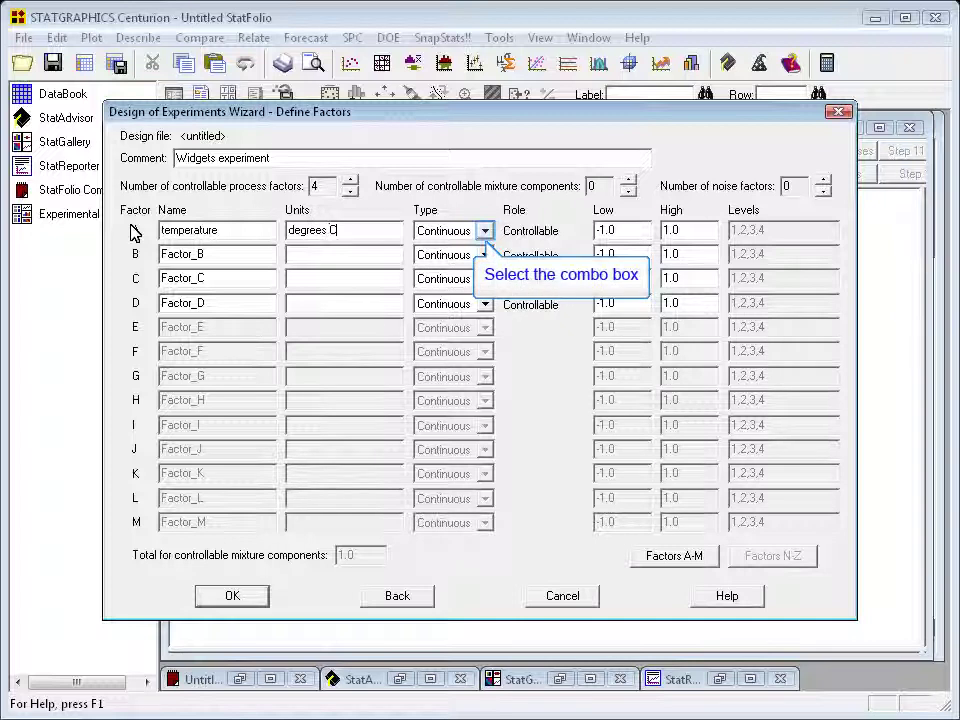
pyautogui.click(490, 231)
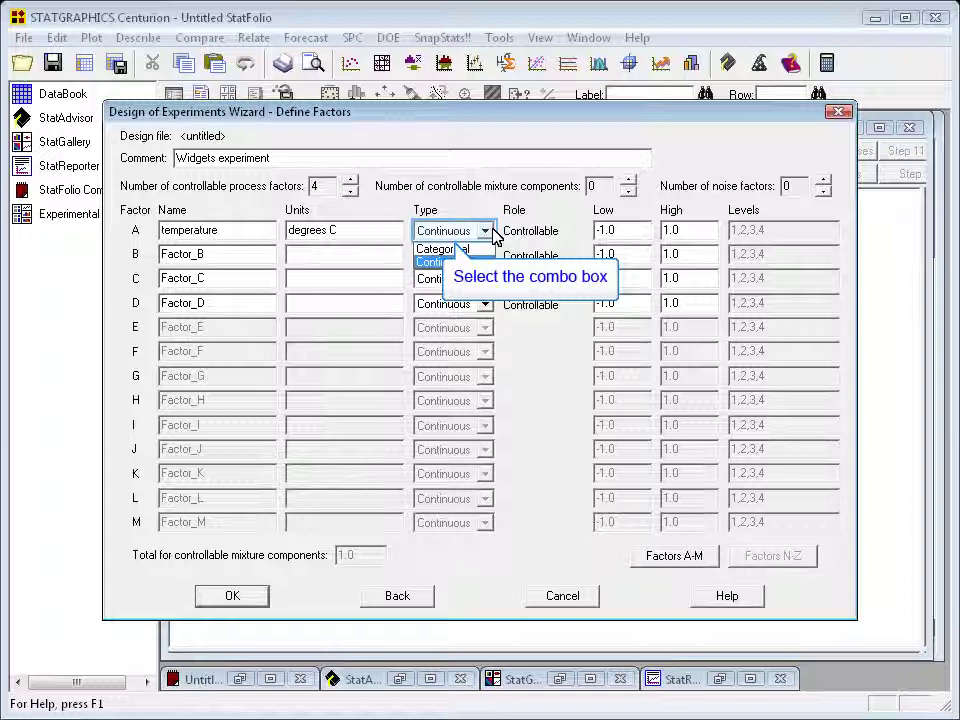
pyautogui.click(528, 240)
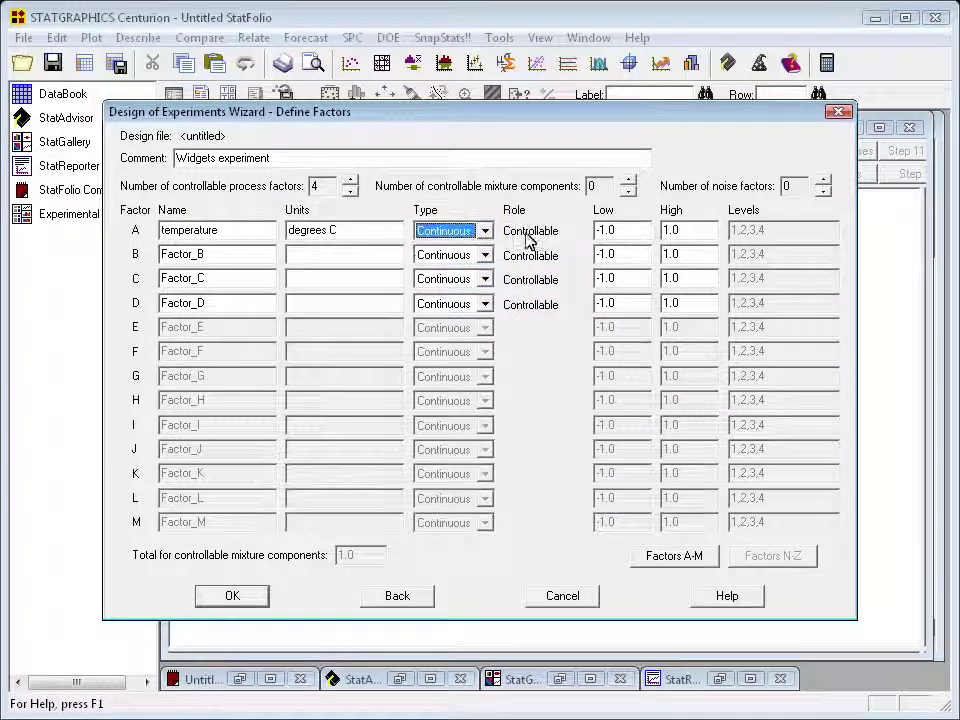
pyautogui.press('Tab')
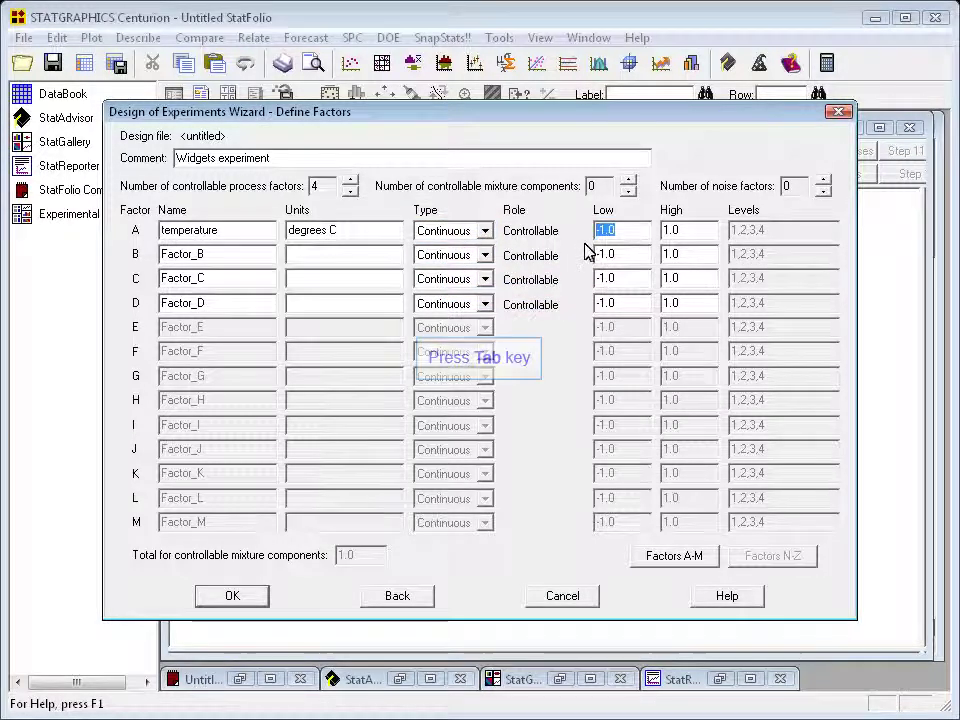
pyautogui.write('14')
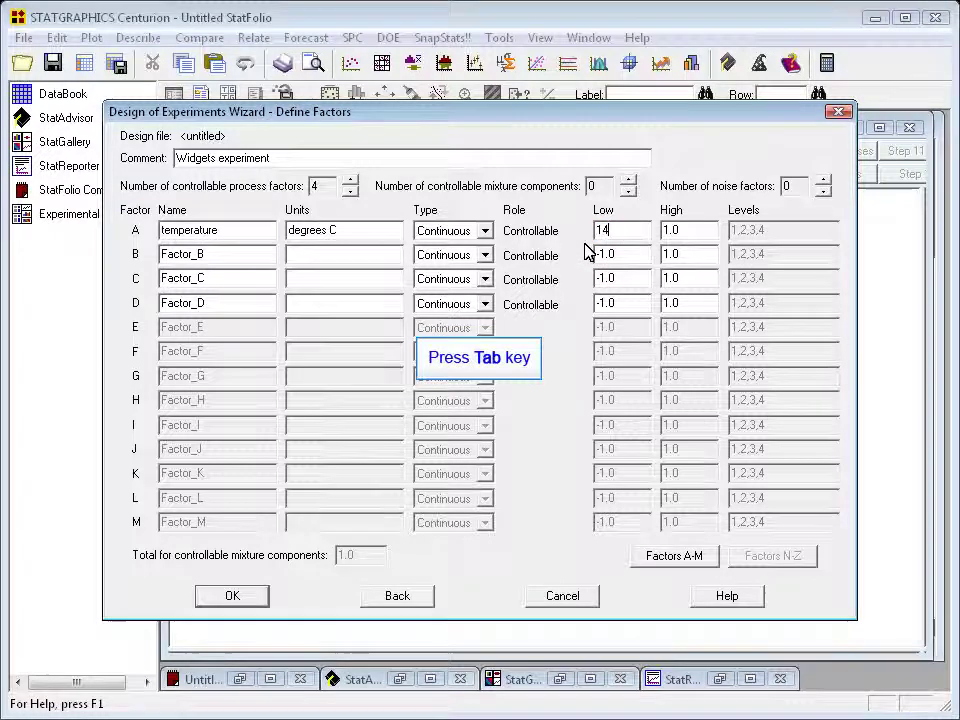
pyautogui.write('0')
pyautogui.press('Tab')
pyautogui.write('160')
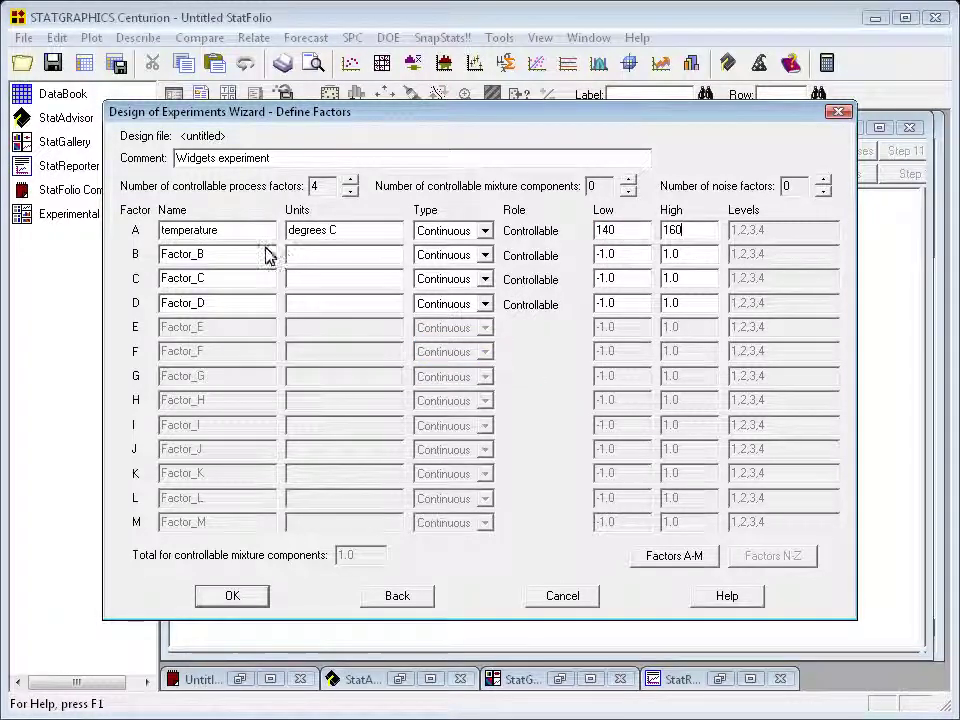
# - Define factor B as 'time' in minutes, with Low 3 and High 6
pyautogui.doubleClick(195, 265)
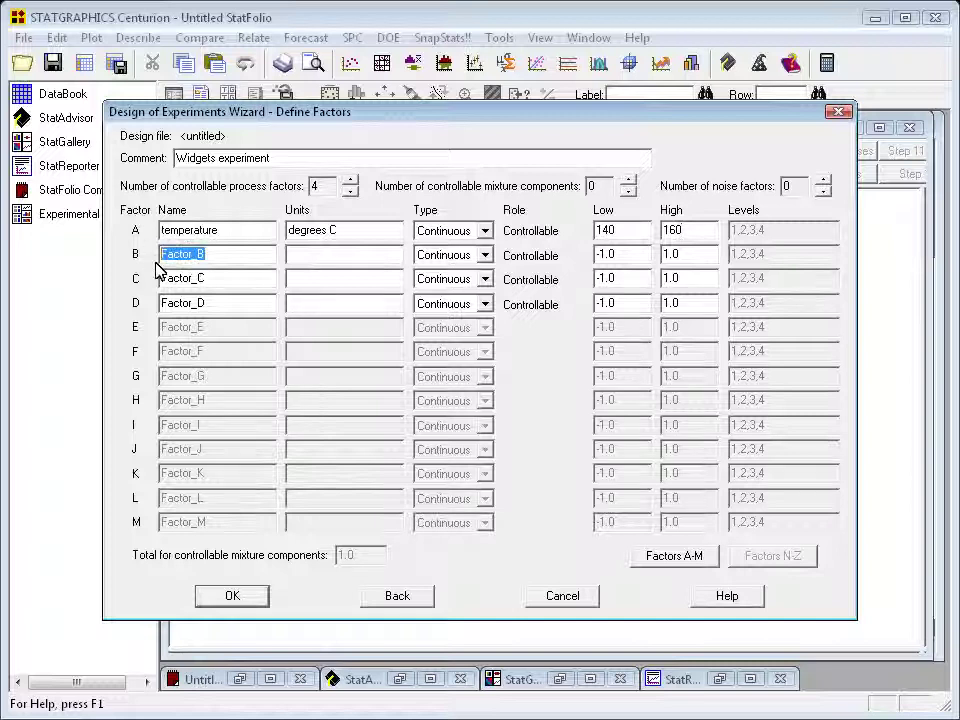
pyautogui.write('time')
pyautogui.press('Tab')
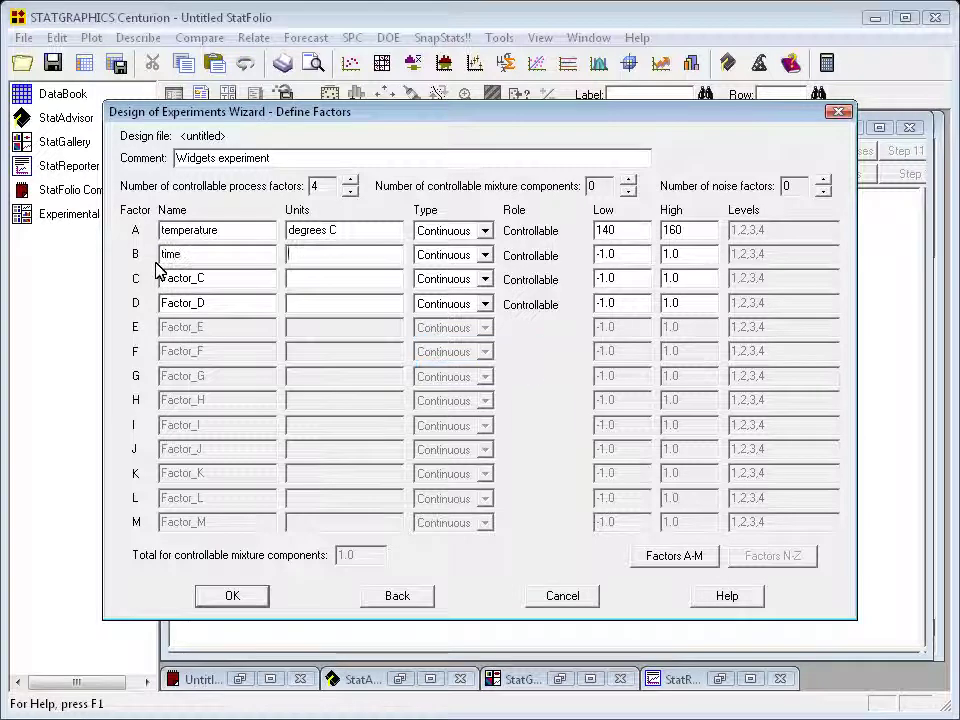
pyautogui.write('minutes')
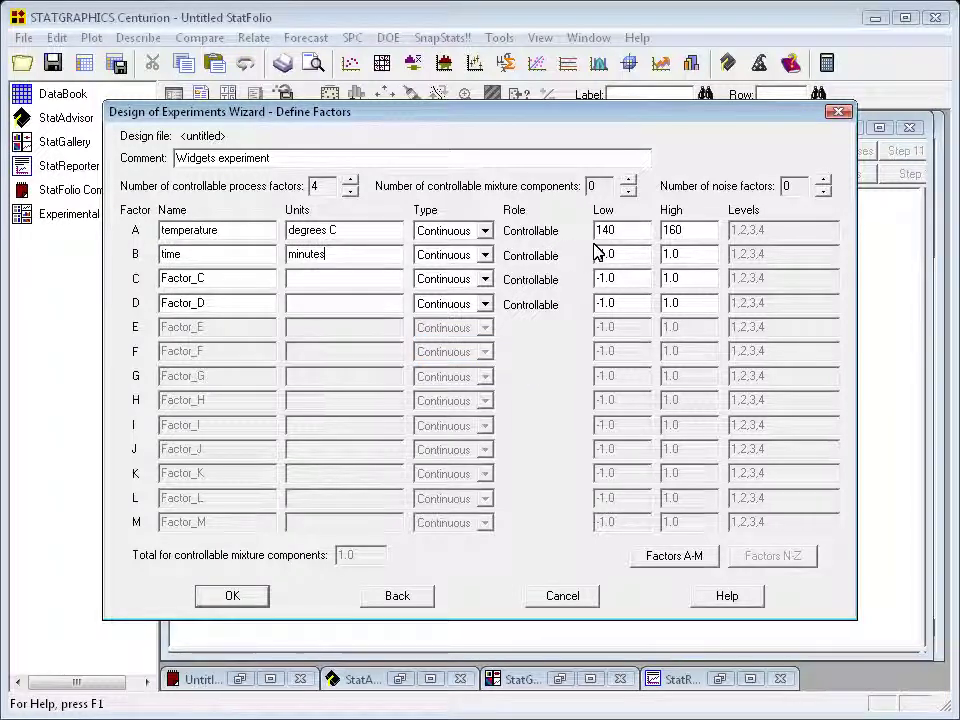
pyautogui.doubleClick(600, 253)
pyautogui.write('3')
pyautogui.press('Tab')
pyautogui.write('6')
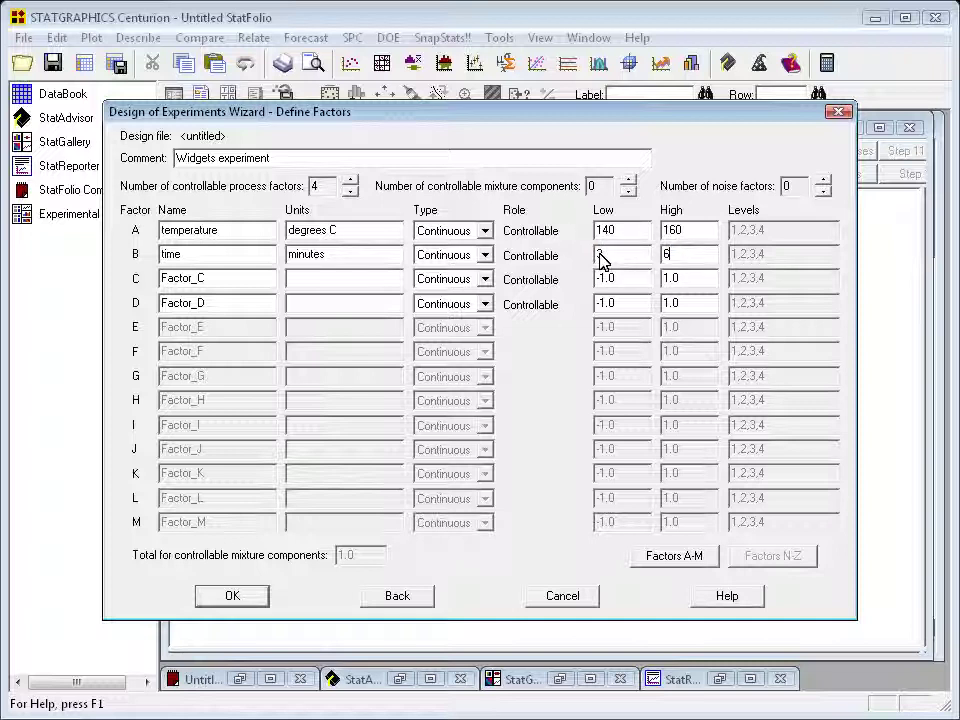
# - Define factor C as 'pressure' in psi, with Low 125 and High 175
pyautogui.press('Tab')
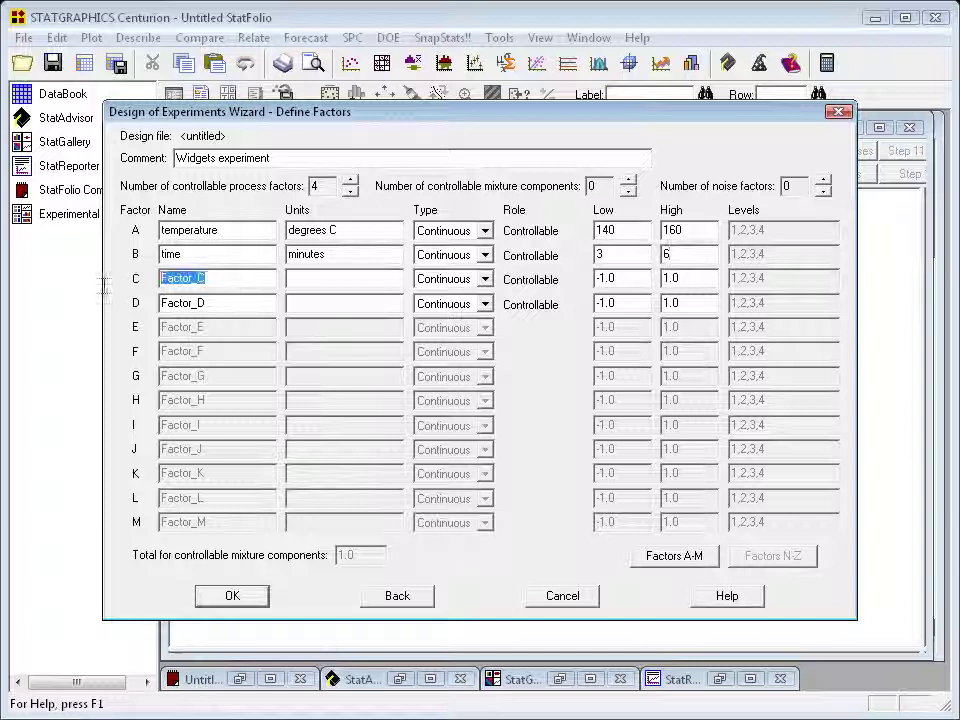
pyautogui.write('pressure')
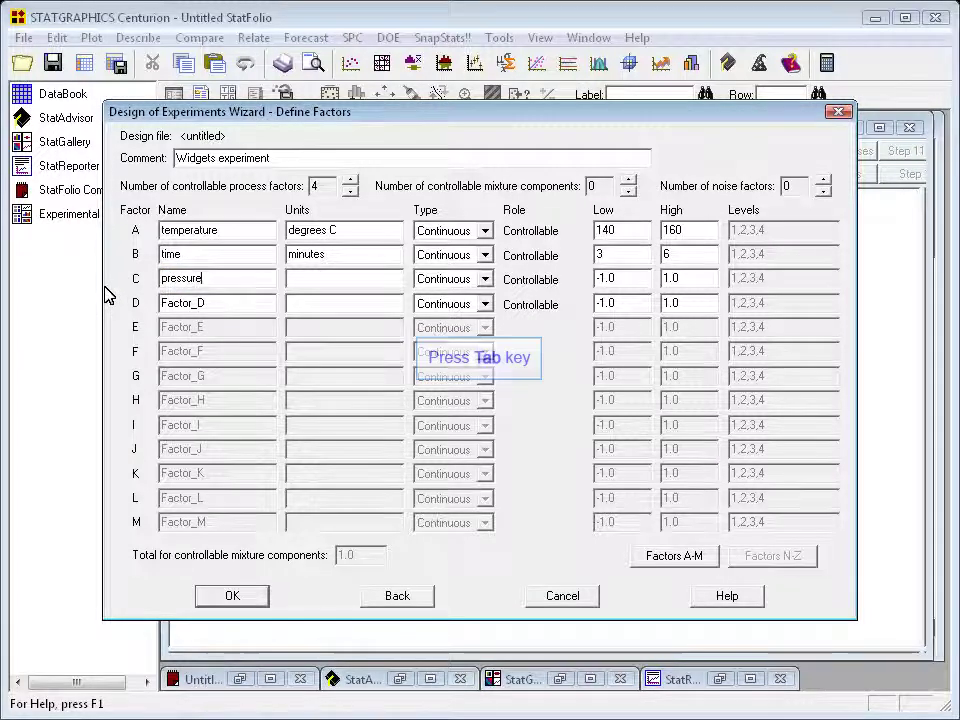
pyautogui.press('Tab')
pyautogui.write('psi')
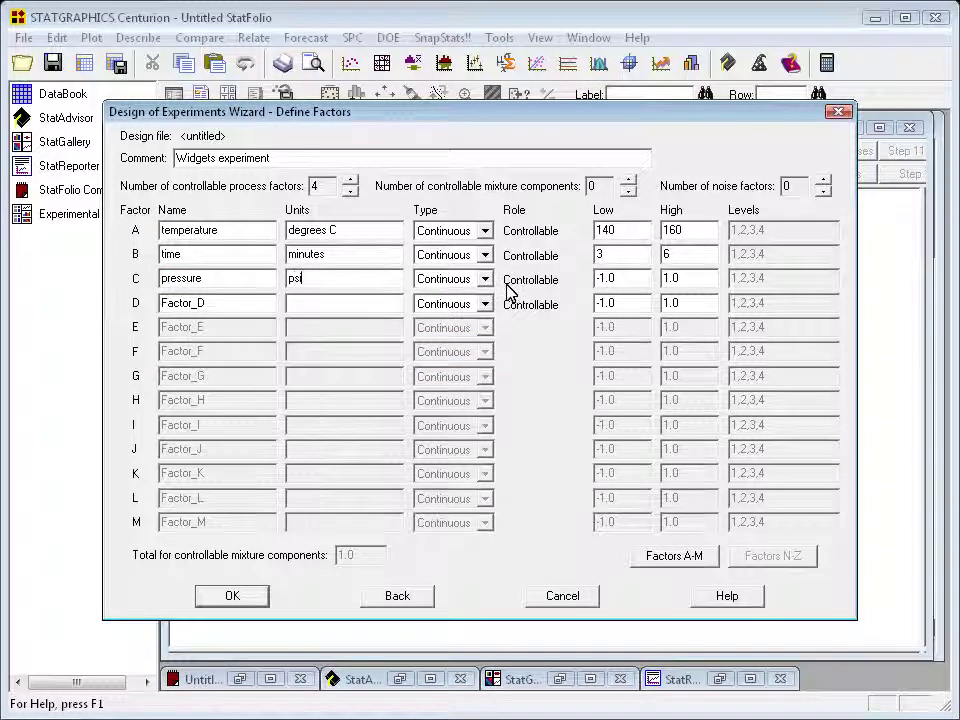
pyautogui.click(598, 281)
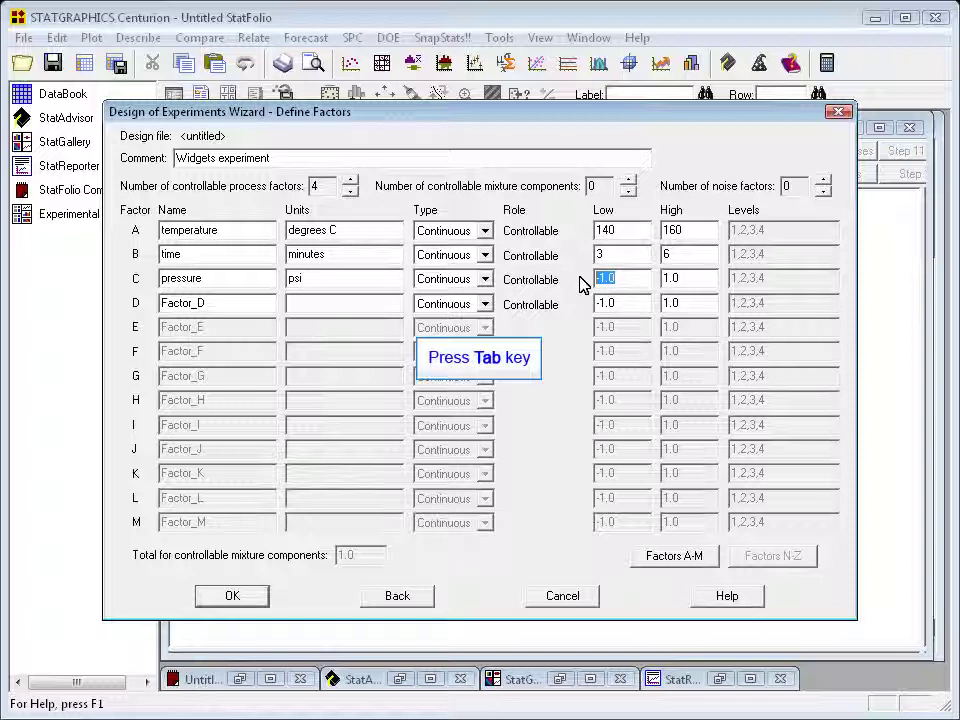
pyautogui.write('125')
pyautogui.press('Tab')
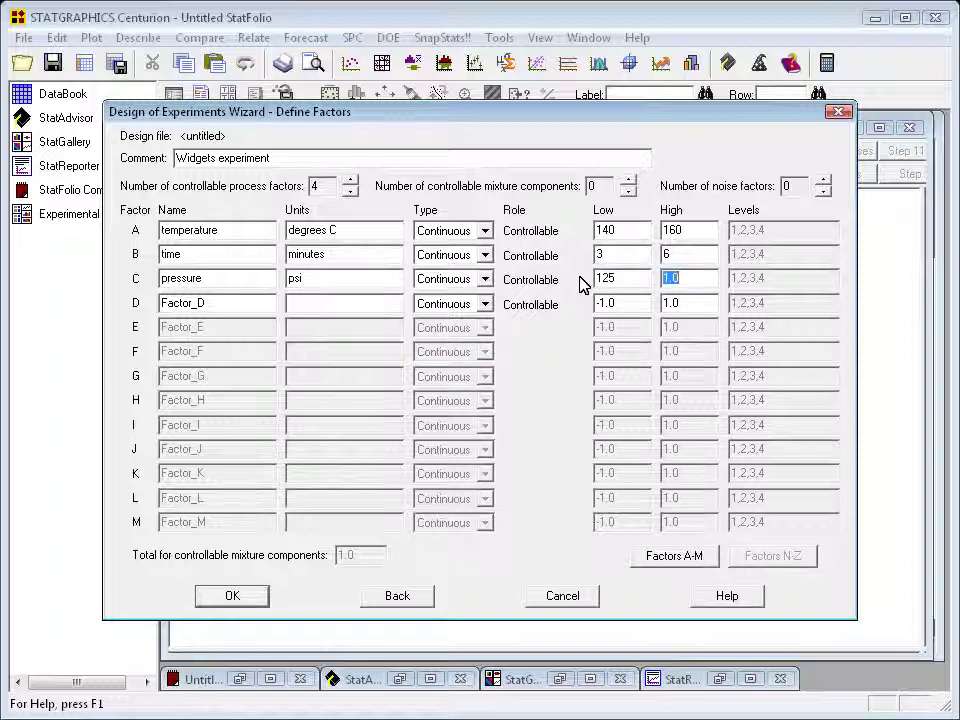
pyautogui.write('175')
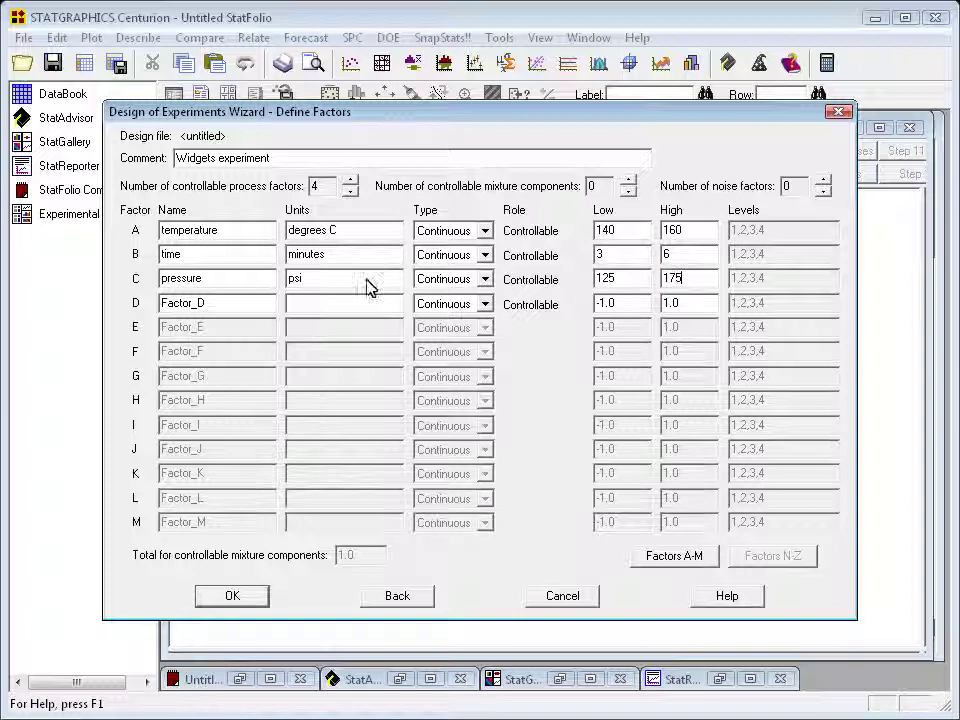
# - Rename factor D to 'material', make it Categorical with levels A,B,C, and confirm with OK
pyautogui.doubleClick(212, 311)
pyautogui.write('m')
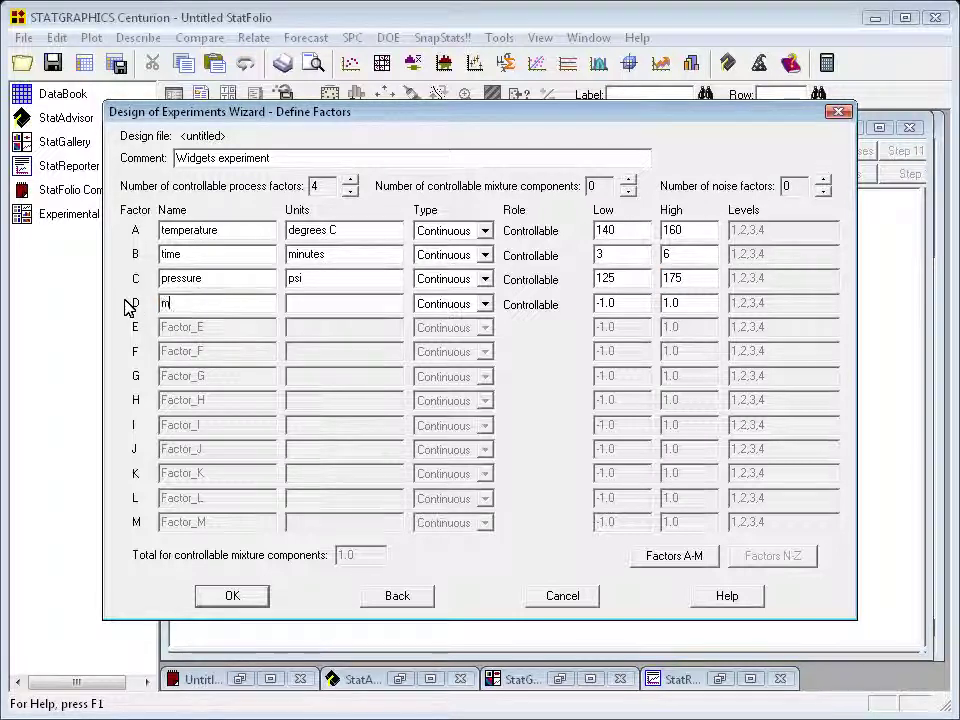
pyautogui.write('aterial')
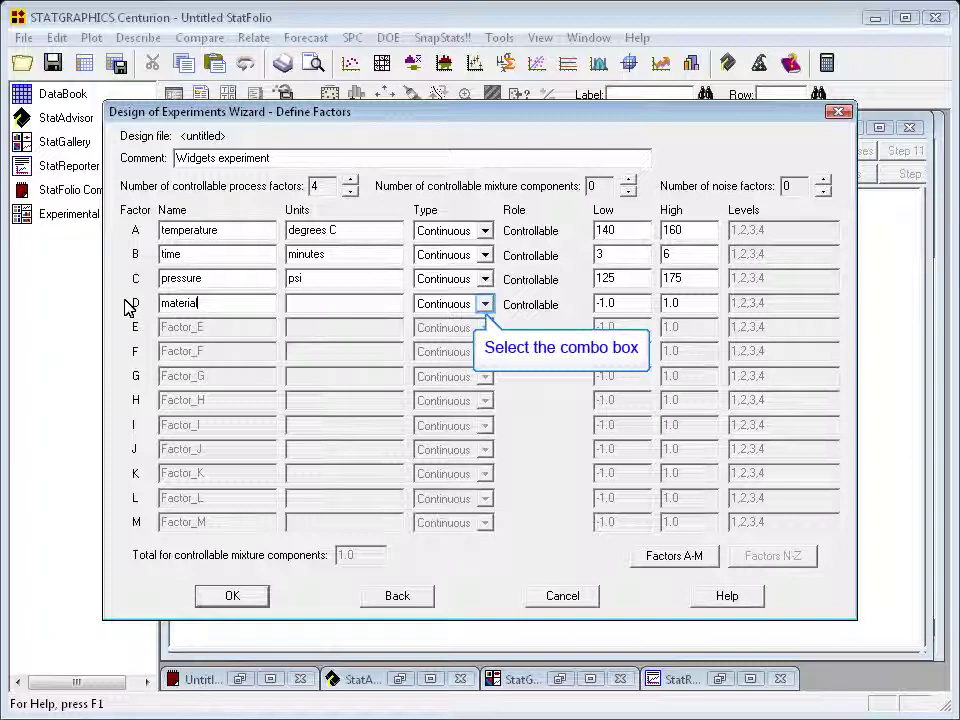
pyautogui.click(485, 304)
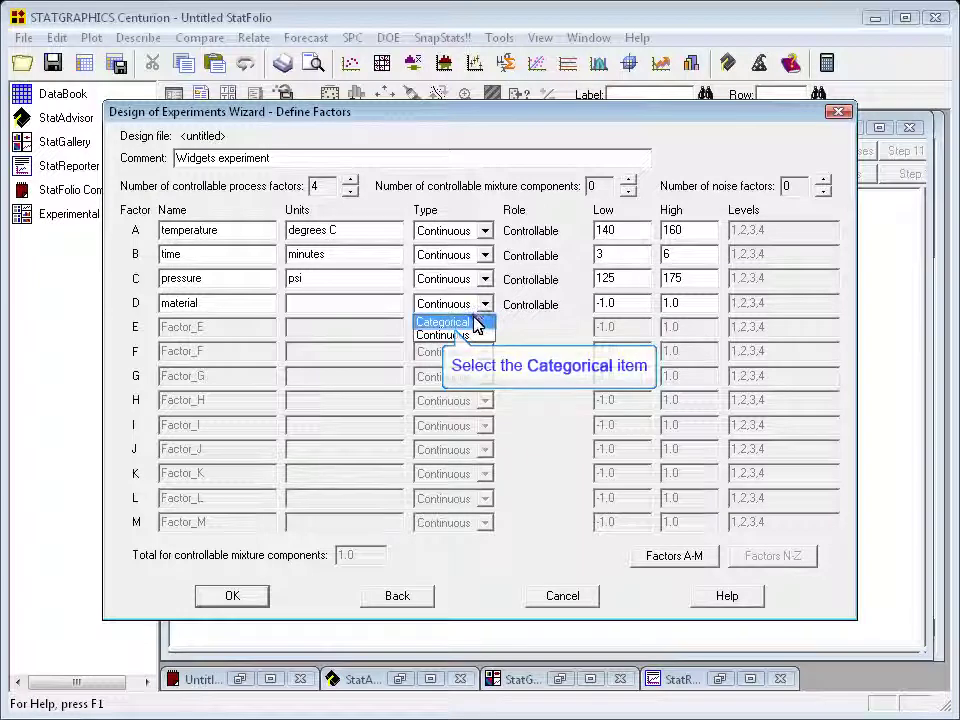
pyautogui.click(474, 318)
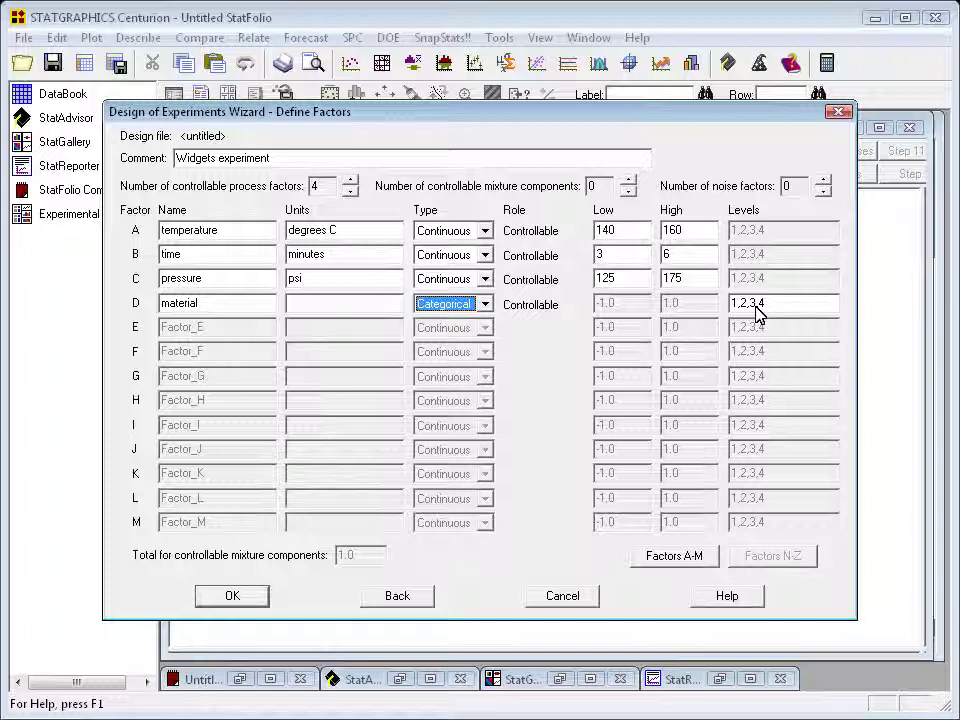
pyautogui.press('Tab')
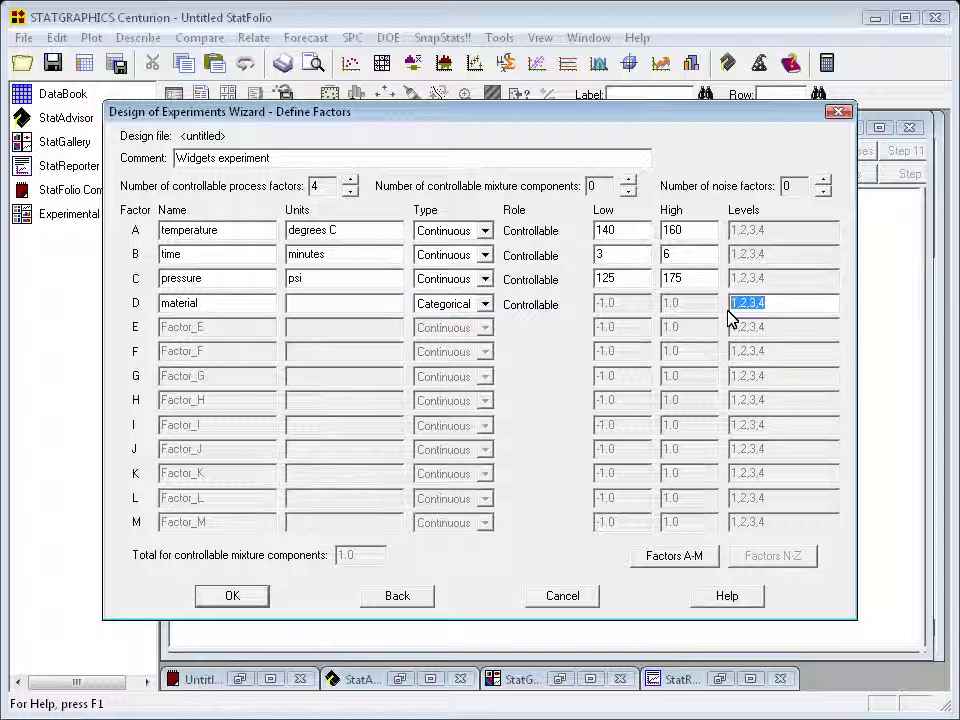
pyautogui.write('A,')
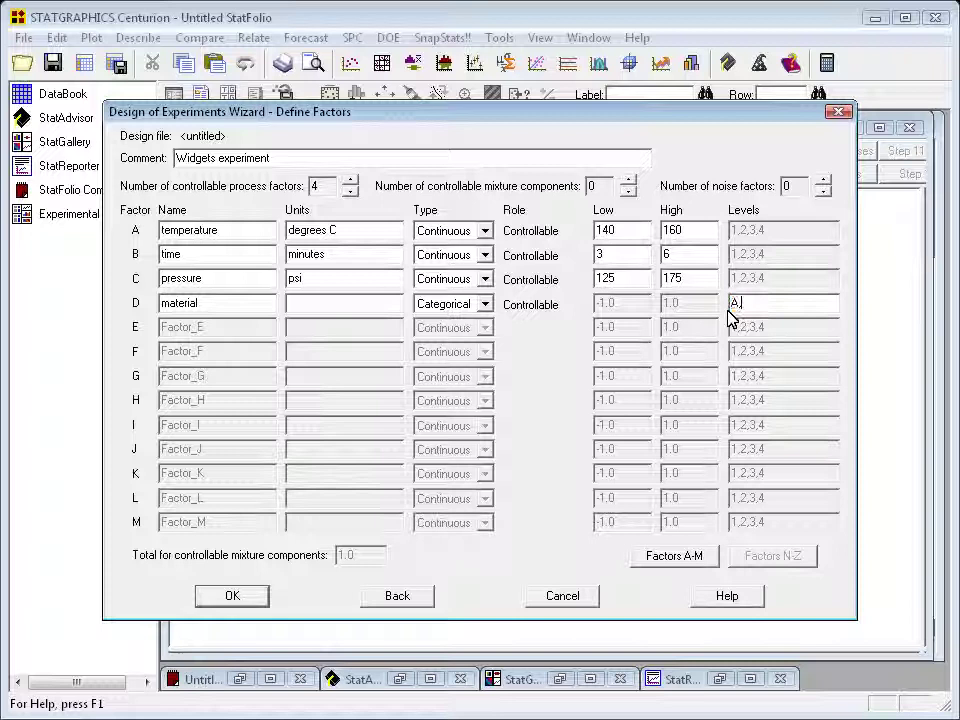
pyautogui.write('B,C')
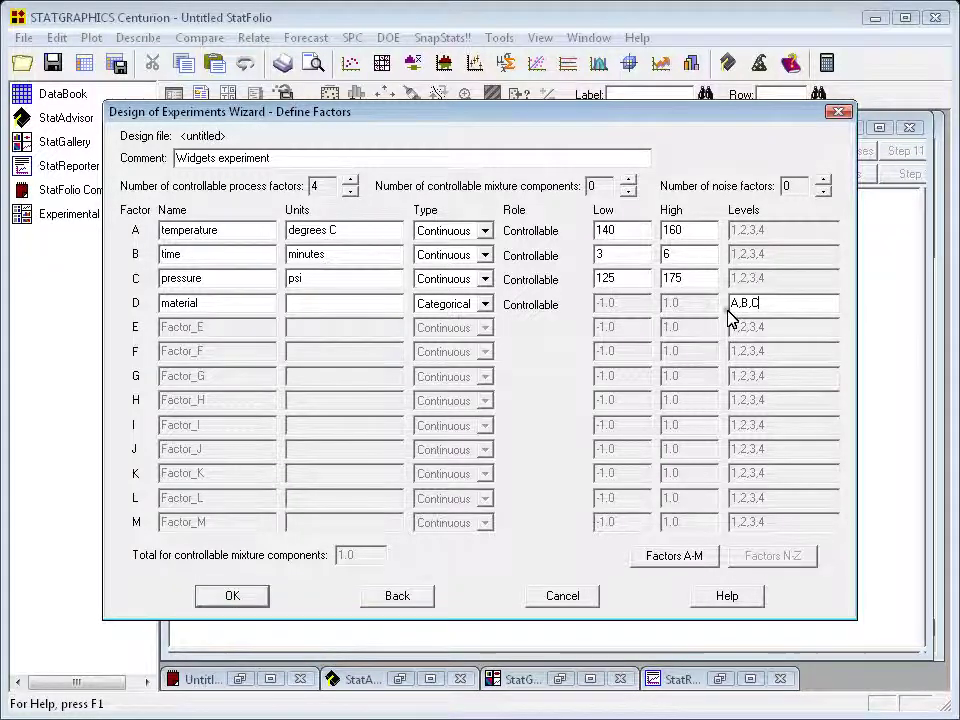
pyautogui.press('Return')
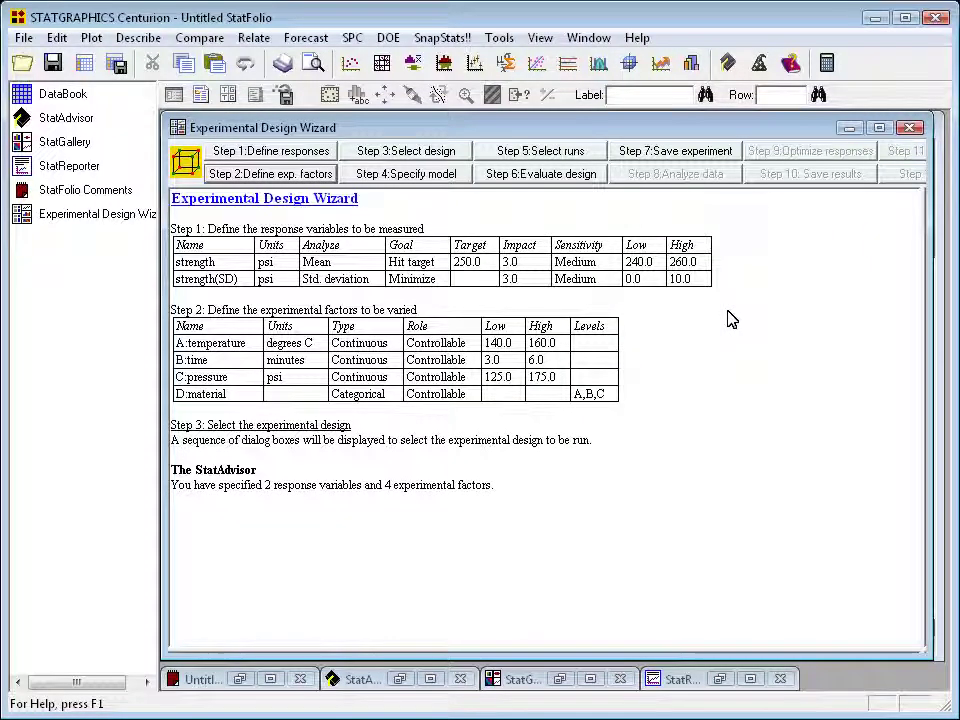